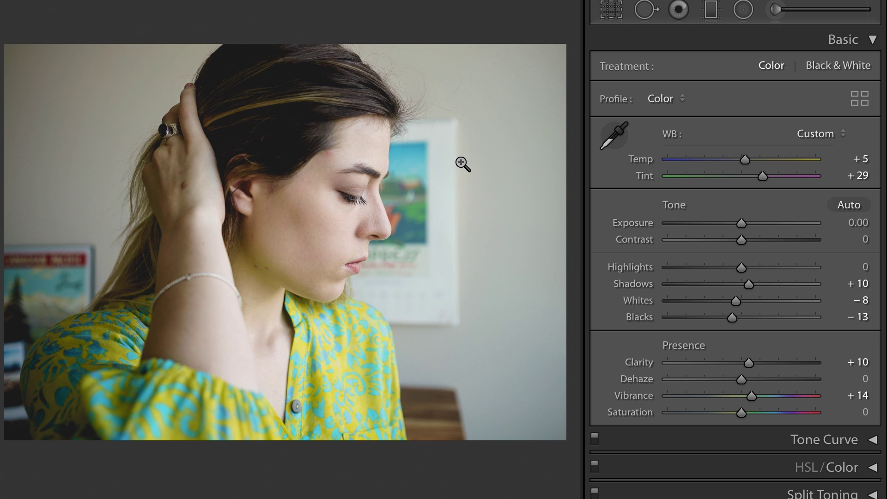
Zoom to 1:1 on the ear and neck and set the Heal brush to Size 76, Feather 36.
click(368, 144)
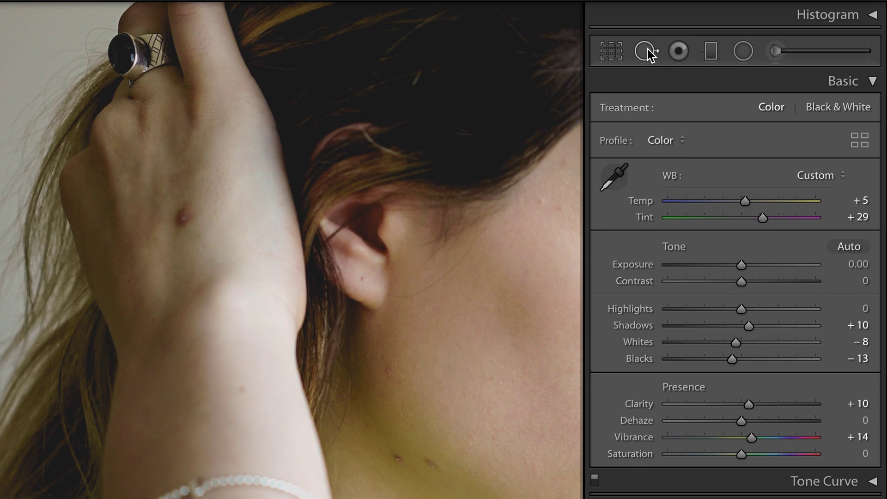
click(646, 51)
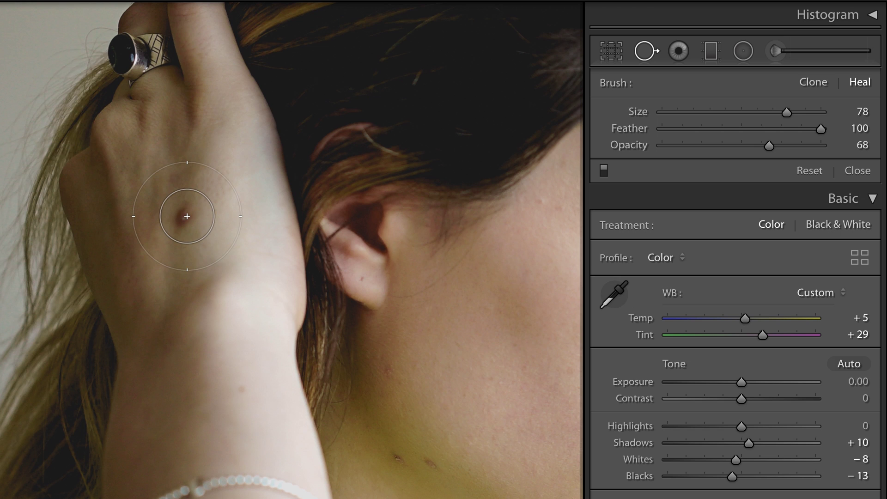
scroll(187, 215, down, 3)
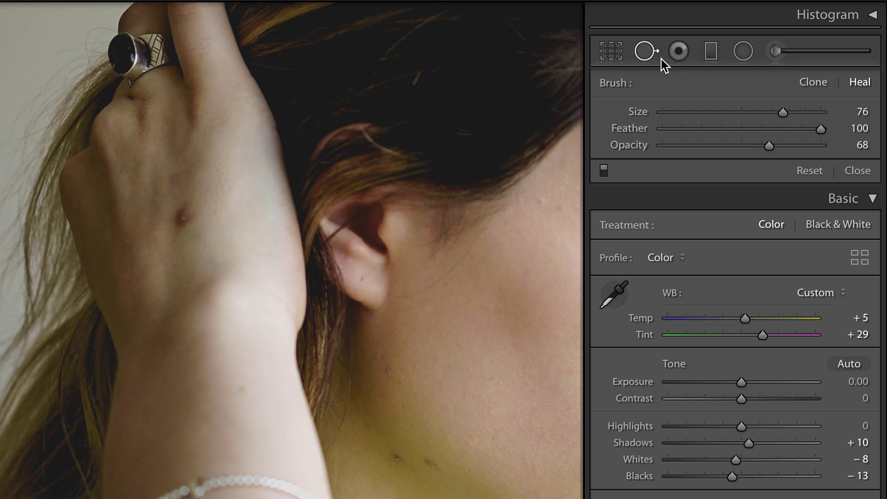
drag(820, 129, 716, 135)
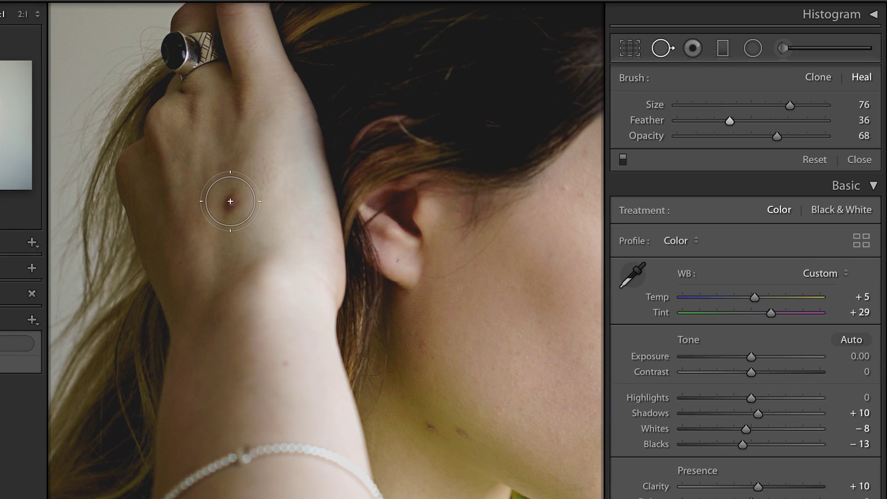
Heal the hand mole from nearby wrist skin at Opacity 56, then return to the full view.
click(230, 201)
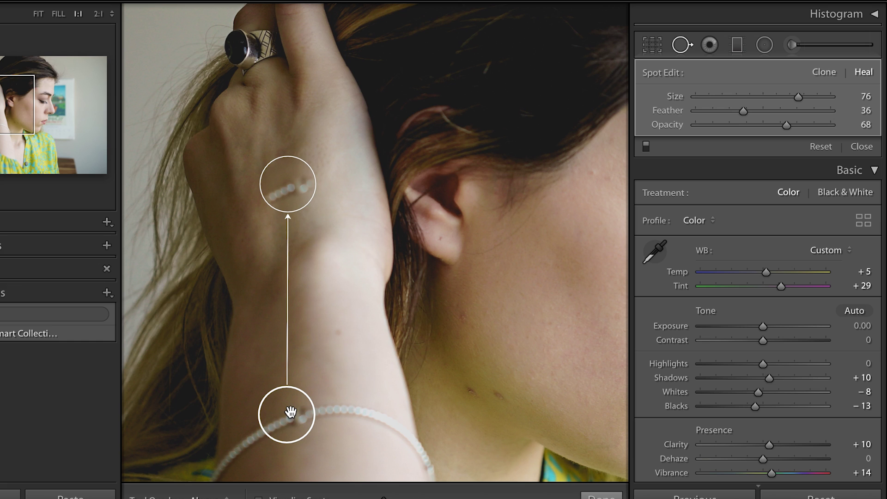
mouse_move(290, 411)
mouse_down()
mouse_move(291, 356)
mouse_move(340, 348)
mouse_move(349, 288)
mouse_up()
click(344, 194)
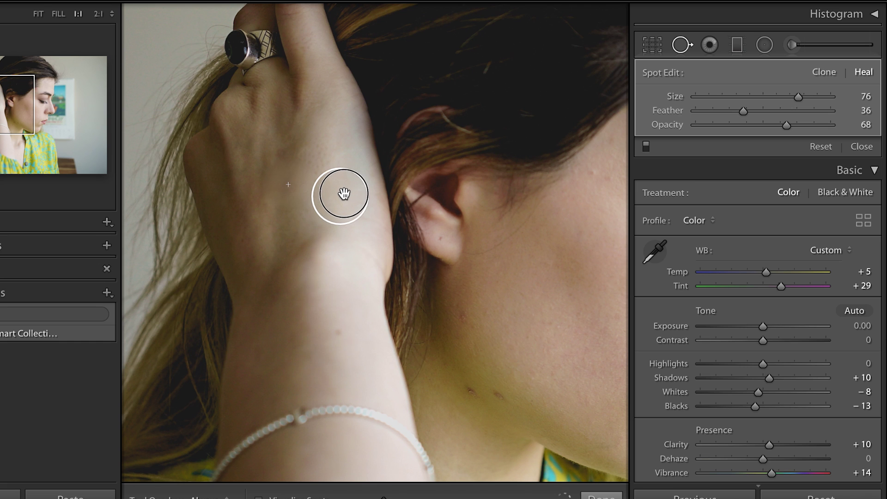
mouse_move(344, 194)
mouse_down()
mouse_move(337, 124)
mouse_move(330, 122)
mouse_move(335, 140)
mouse_up()
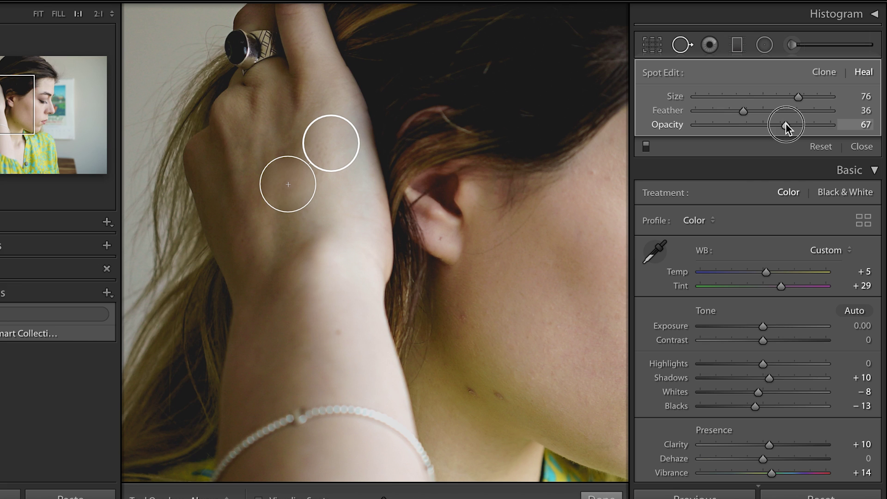
mouse_move(785, 124)
mouse_down()
mouse_move(876, 125)
mouse_move(770, 134)
mouse_up()
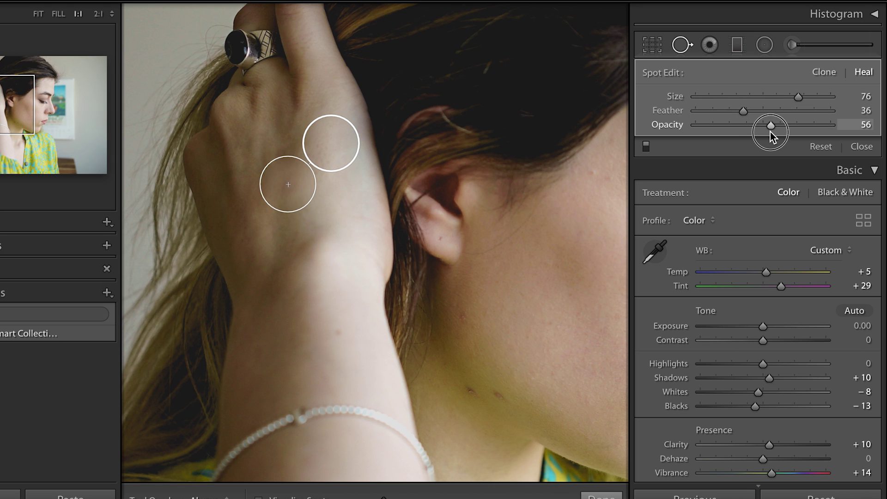
click(601, 495)
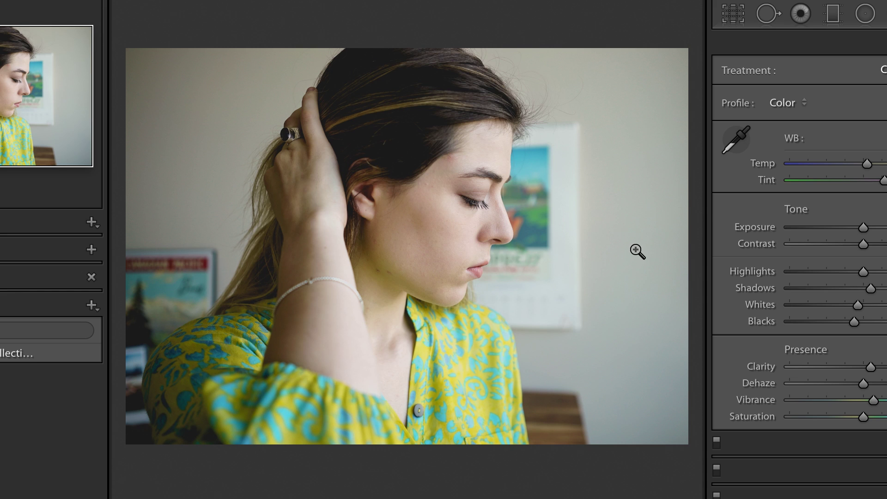
Zoom to 1:1 on the neck and jaw and set the heal brush to Feather 20, Opacity 92.
click(383, 284)
drag(295, 242, 315, 243)
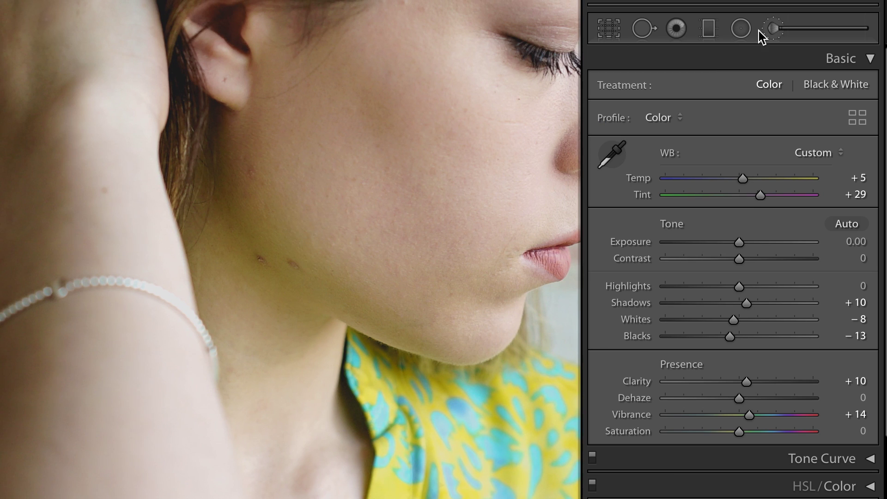
click(649, 32)
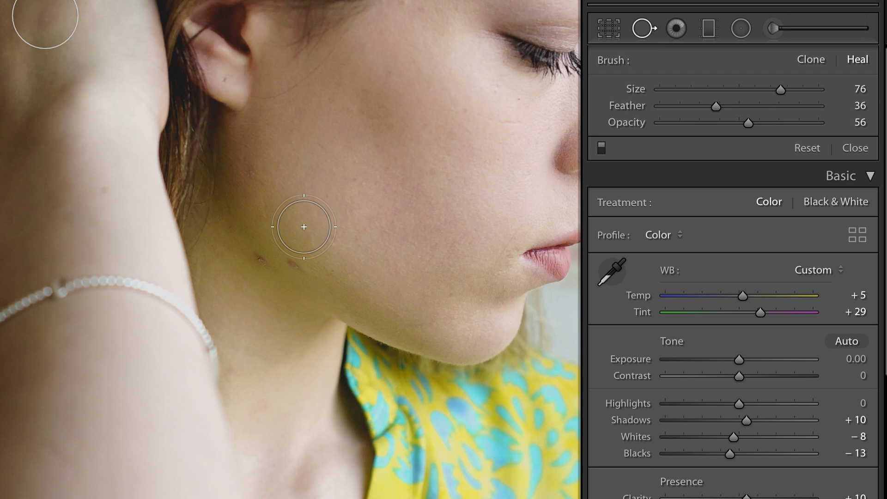
drag(715, 106, 691, 108)
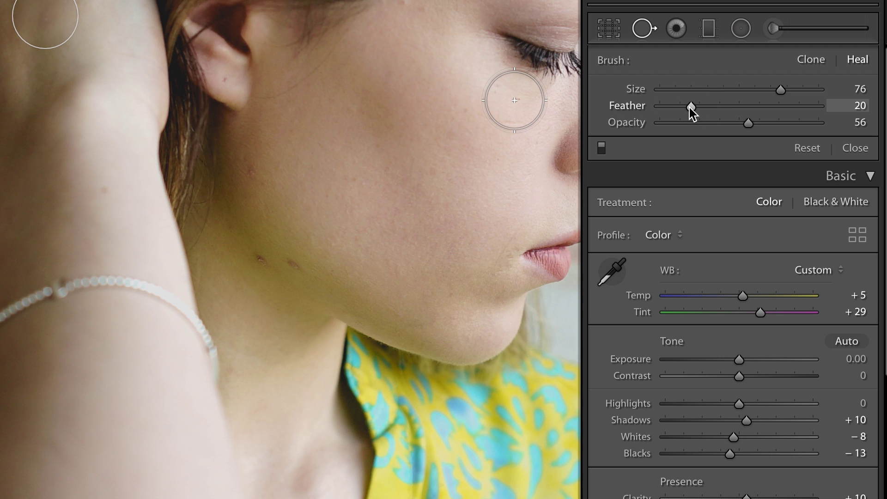
scroll(274, 216, down, 5)
scroll(275, 216, up, 5)
scroll(275, 216, down, 5)
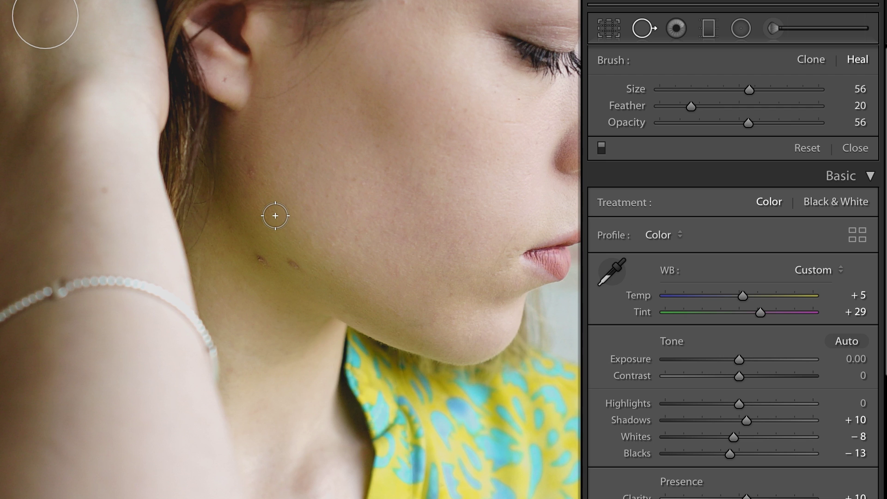
drag(774, 124, 805, 124)
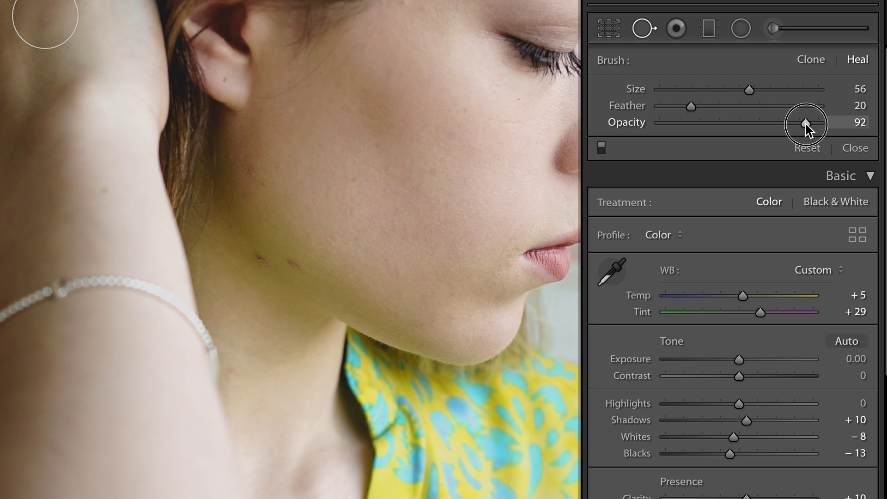
Heal the three blemishes on the side of the neck and jaw.
click(260, 261)
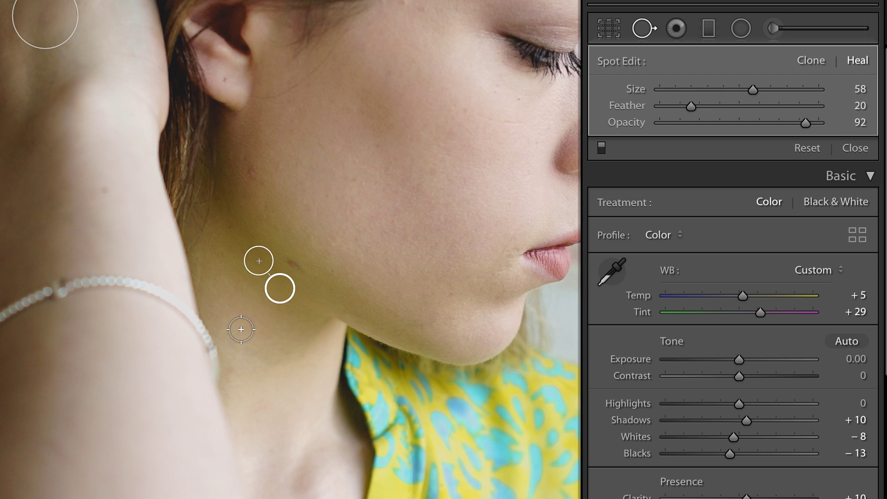
click(292, 263)
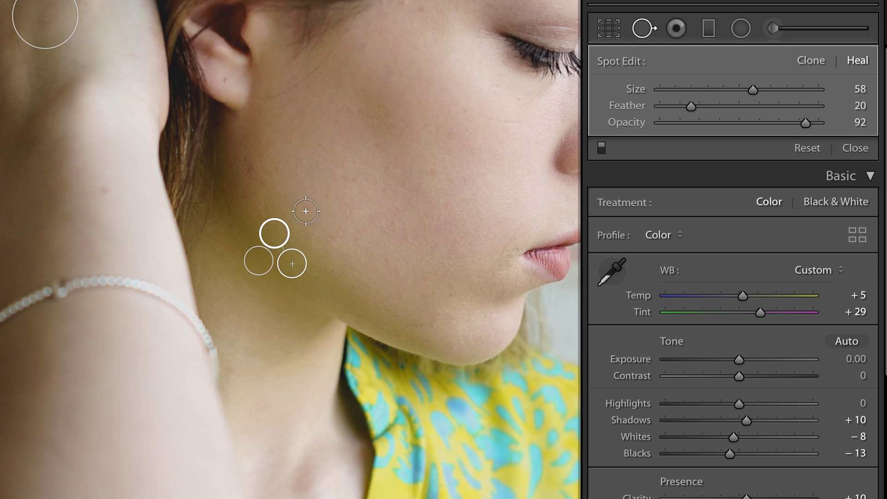
click(253, 173)
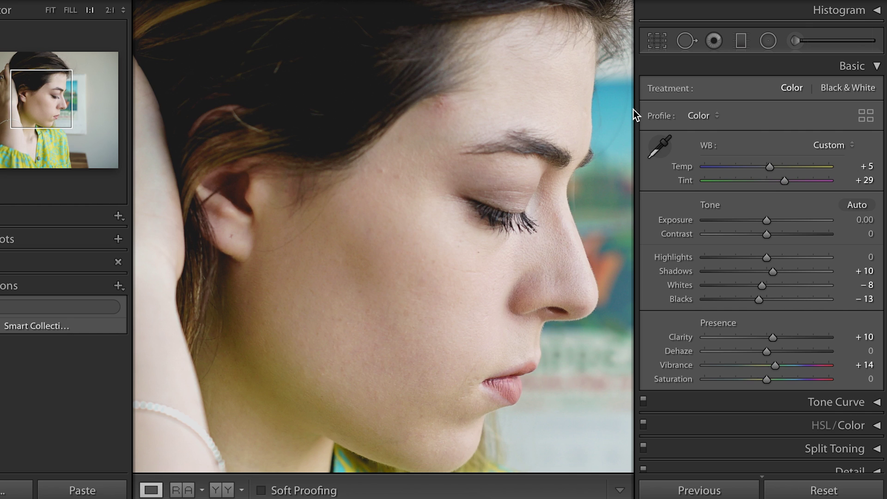
Shrink the heal size to about 28 and heal two forehead spots, moving one source to cleaner skin.
click(689, 40)
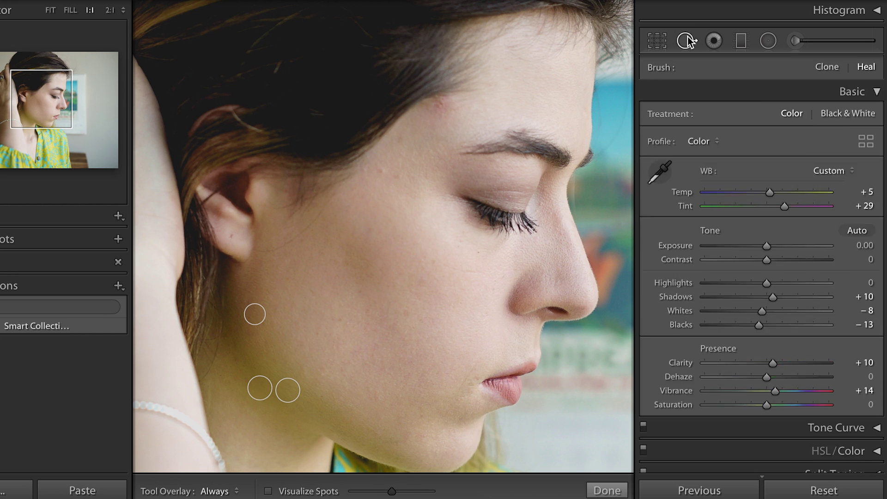
scroll(383, 151, down, 5)
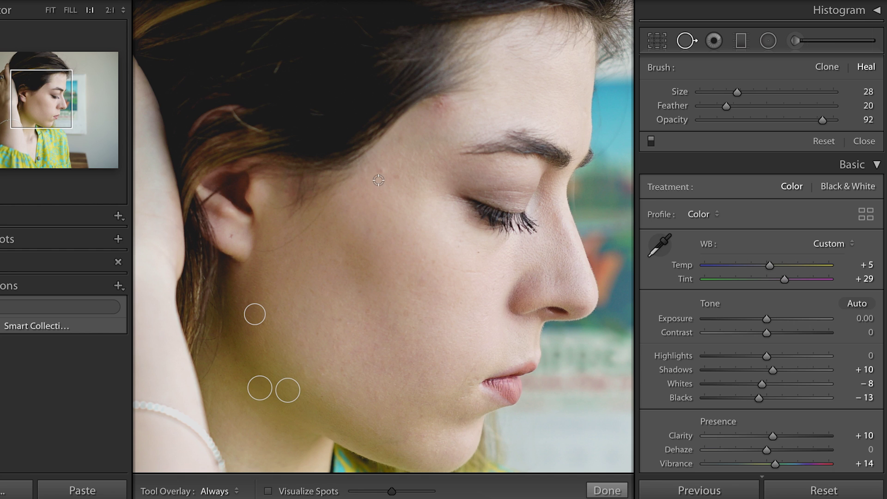
click(379, 172)
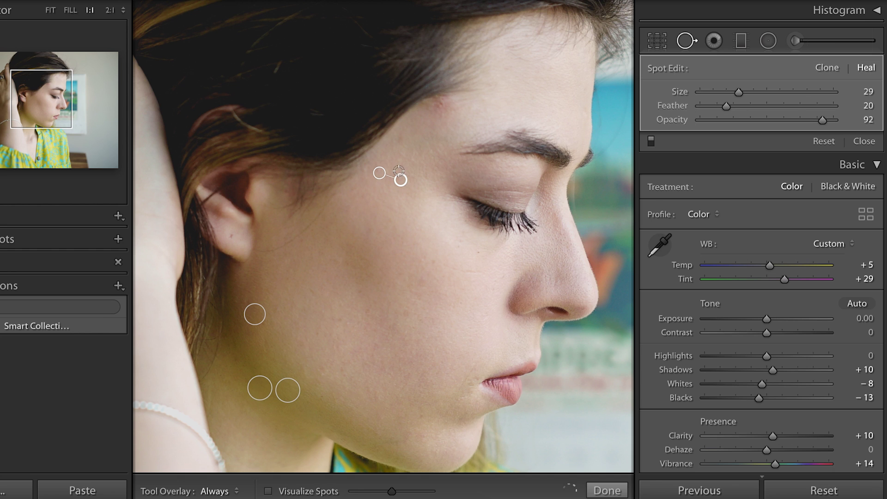
drag(400, 180, 386, 195)
click(396, 178)
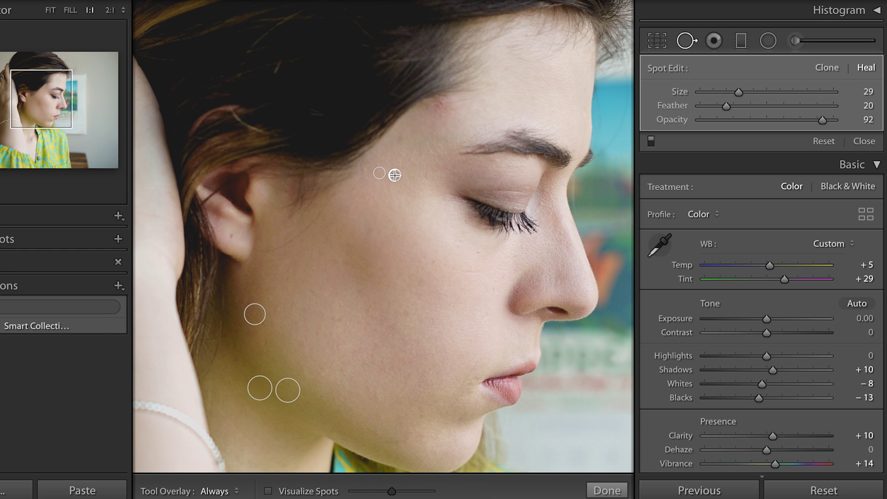
Heal the remaining cheek, forehead, ear and chin spots and return to the whole photo.
click(479, 251)
click(458, 245)
click(442, 107)
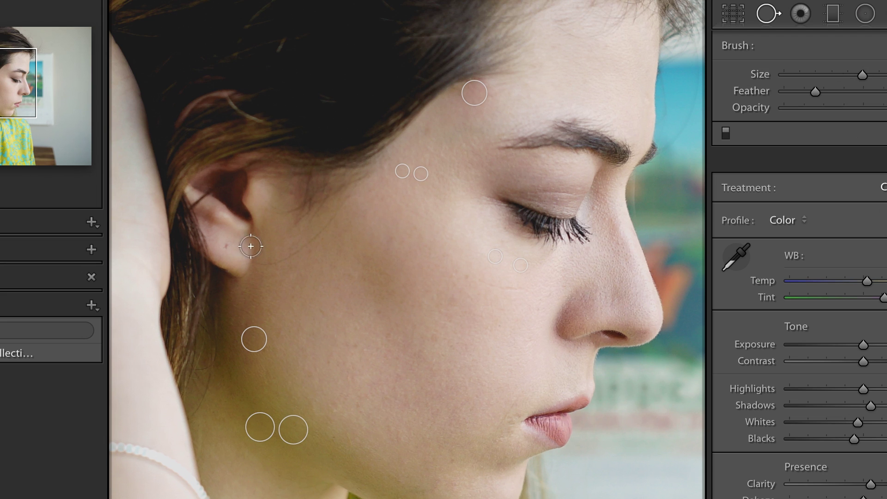
click(230, 235)
click(451, 459)
scroll(452, 279, down, 1)
click(443, 264)
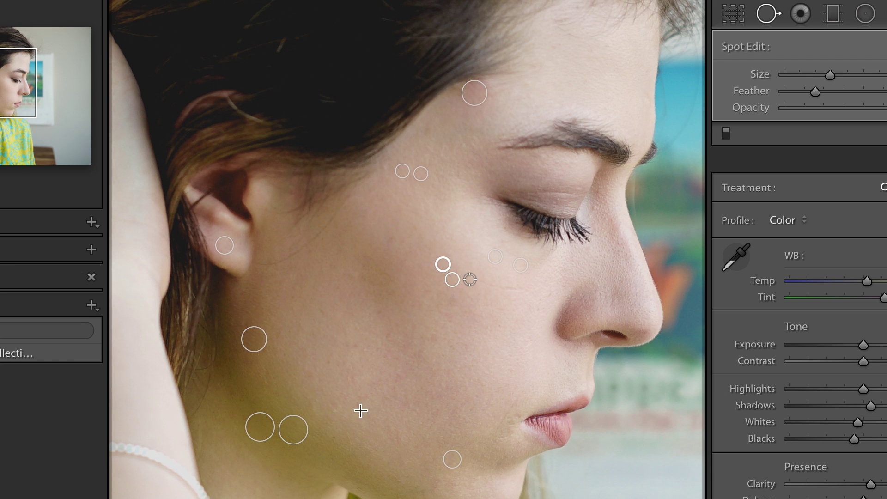
key(q)
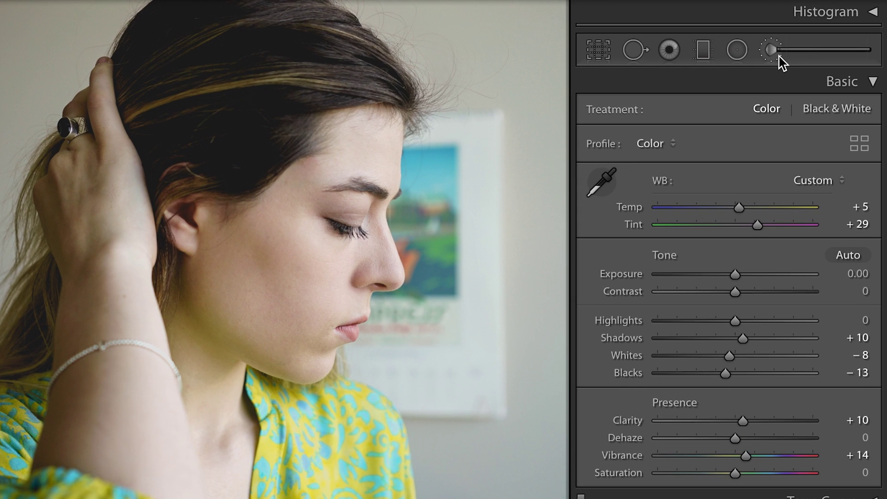
Set the adjustment brush to the Clarity effect at −40 with Sharpness 18 and brush size 10.
click(778, 56)
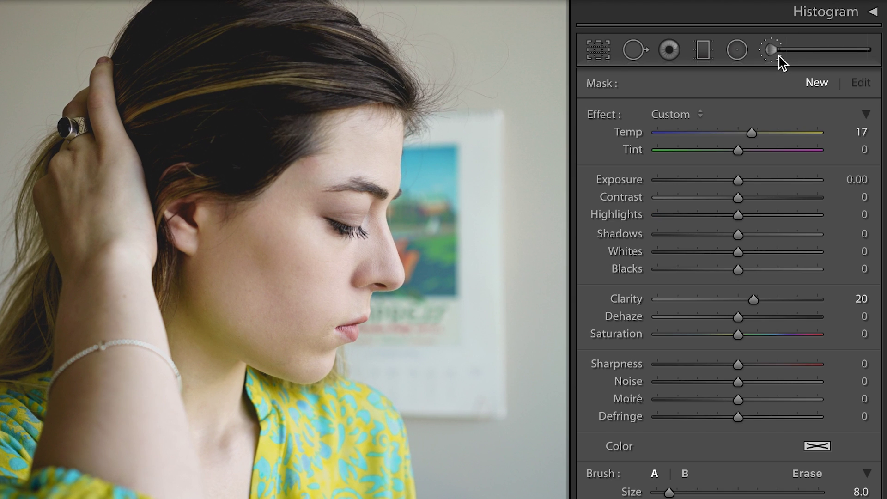
click(690, 116)
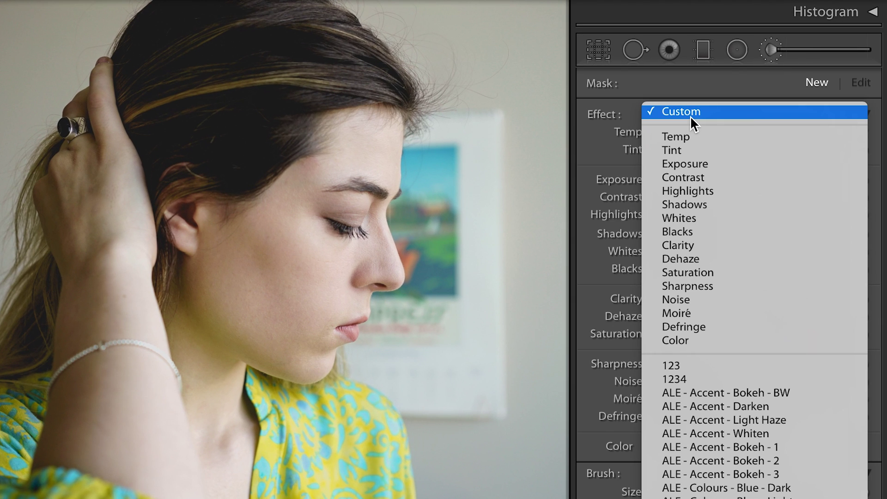
click(698, 244)
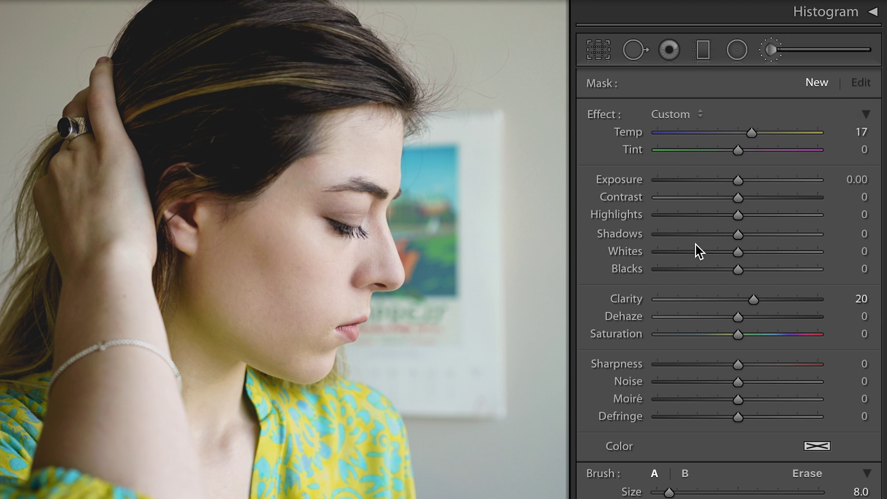
drag(744, 306, 736, 302)
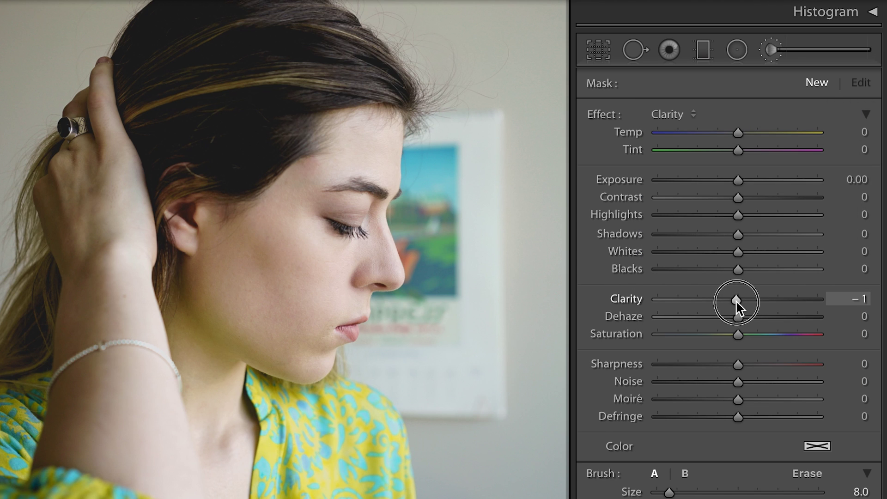
drag(736, 302, 720, 305)
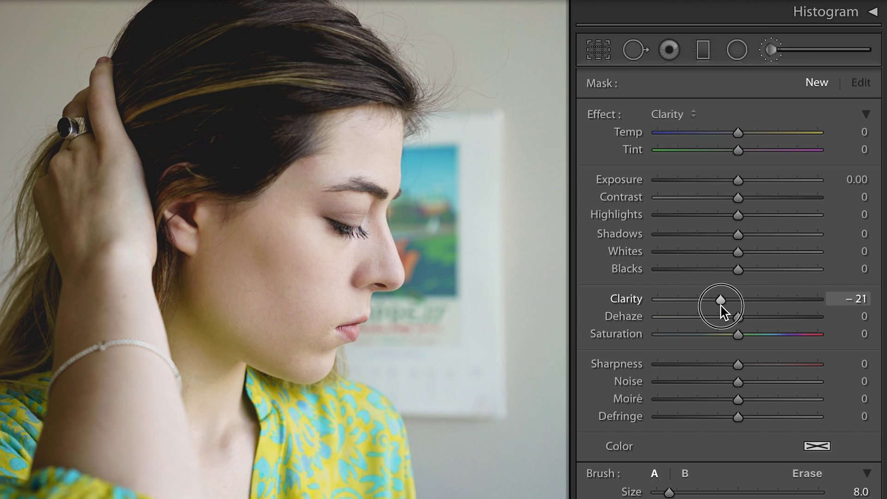
drag(720, 306, 706, 307)
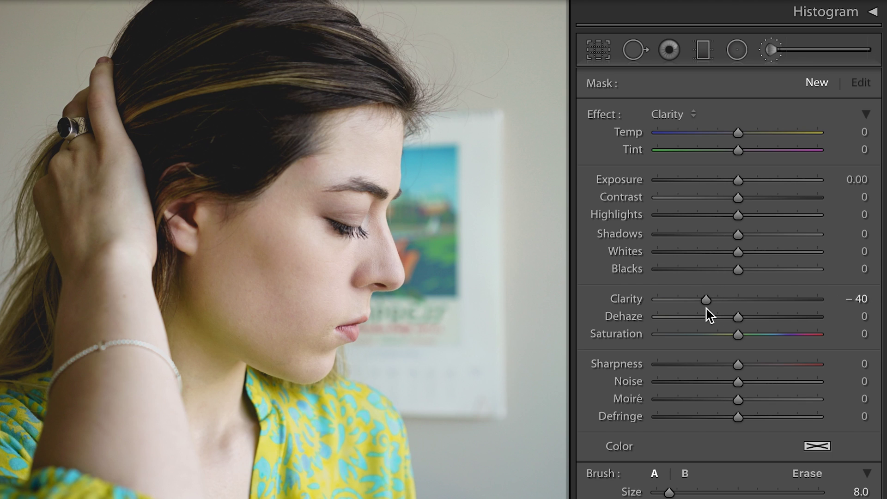
drag(737, 364, 753, 371)
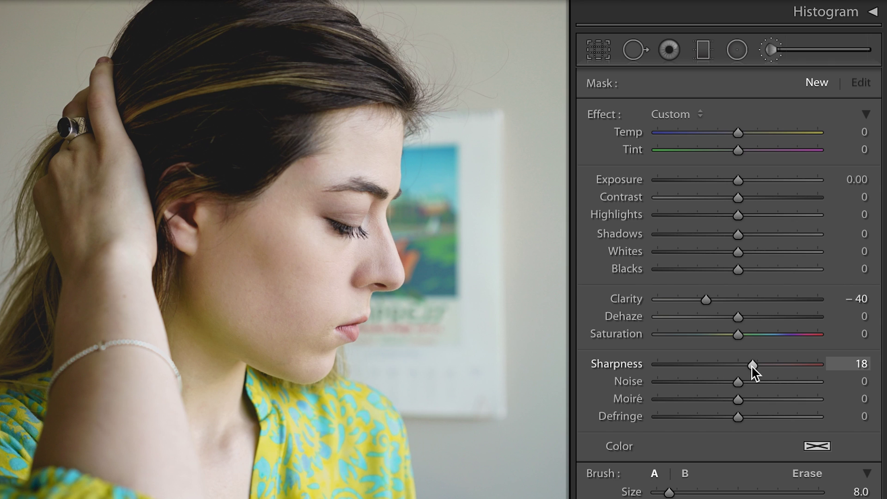
key(bracketright)
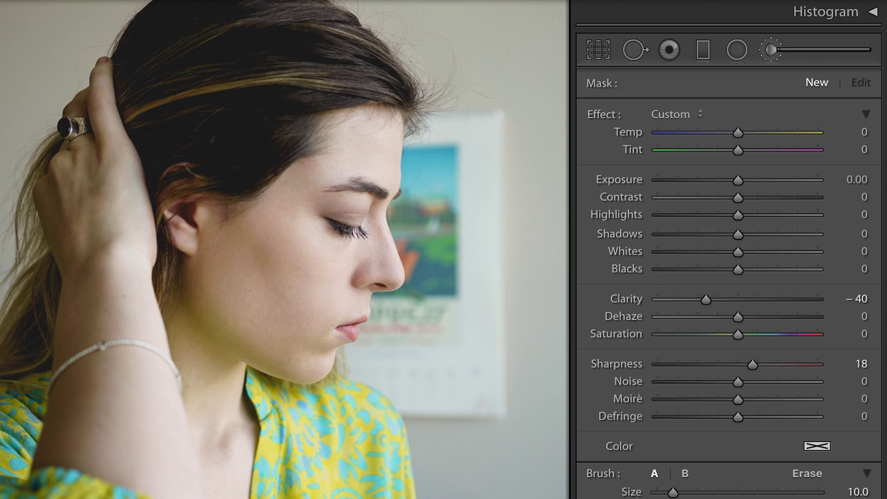
Resize the brush and paint the softening mask over the cheek, jaw, neck, hand and forehead.
key(bracketleft)
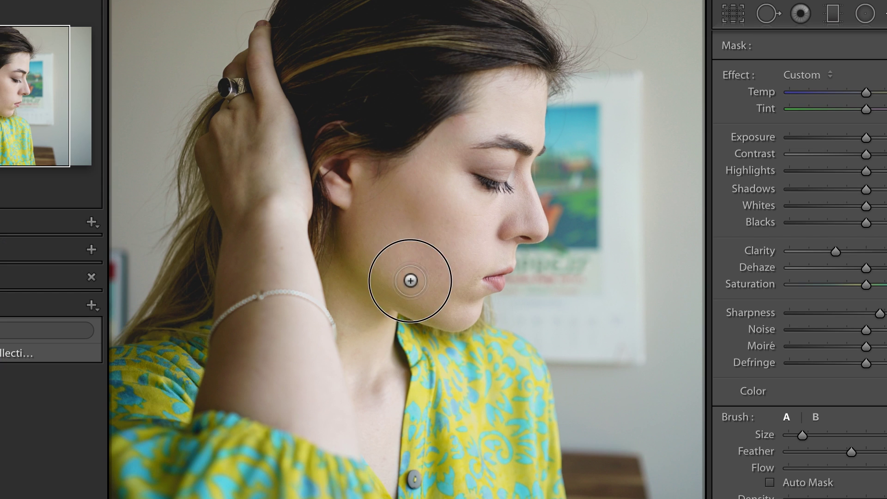
key(bracketleft)
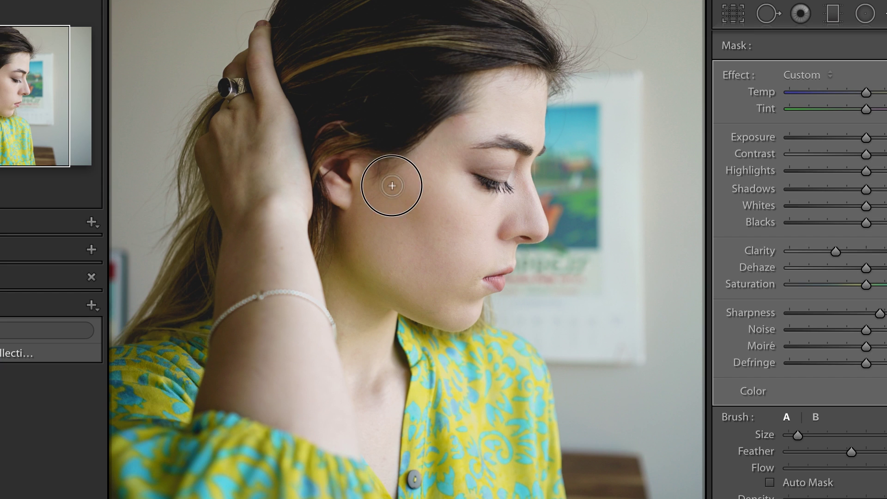
key(h)
key(bracketright)
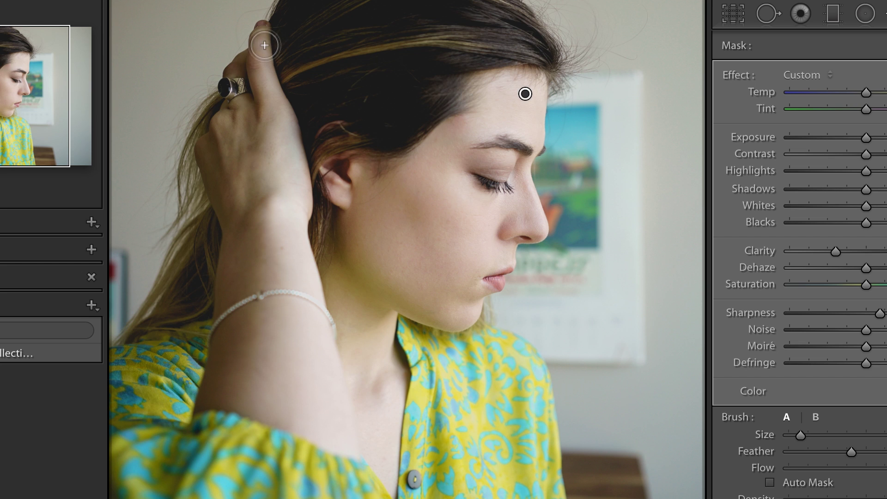
key(h)
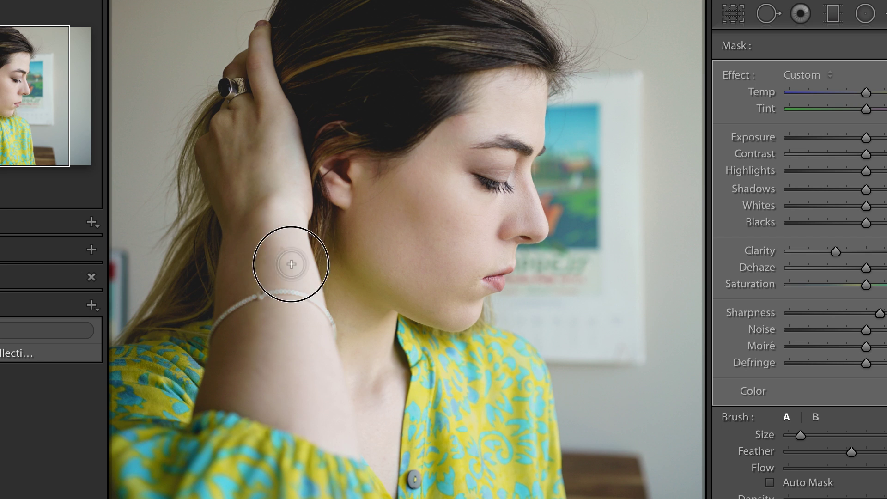
key(h)
key(h)
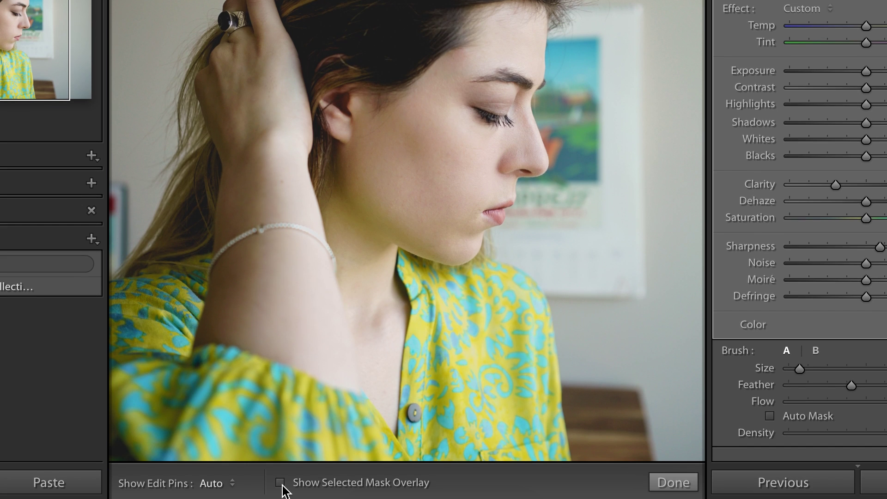
Show the red mask overlay and paint over the missed cheek patch.
click(281, 483)
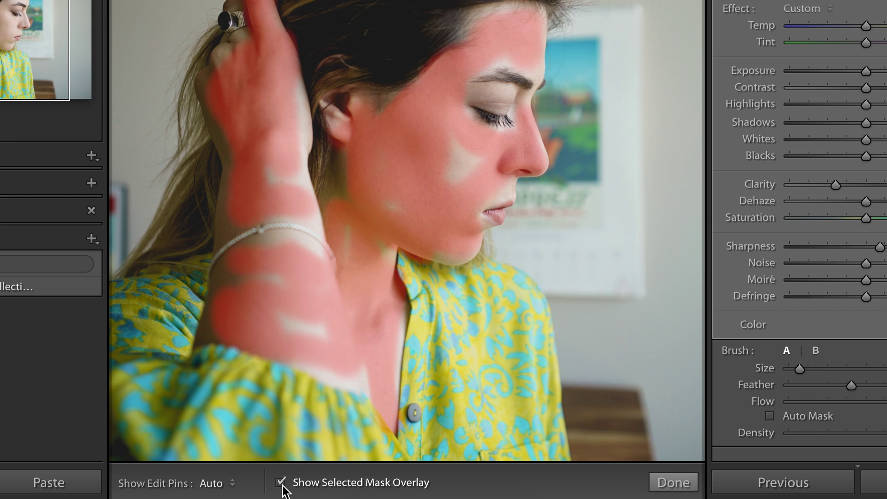
key(h)
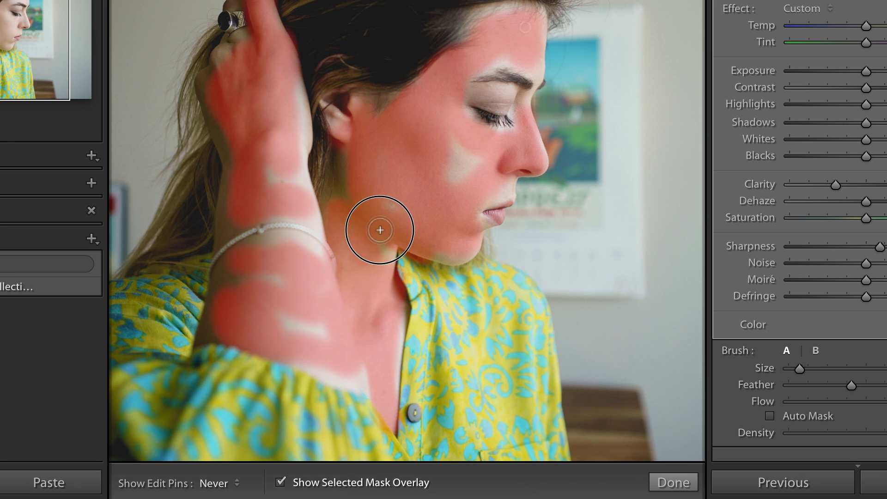
mouse_move(379, 229)
mouse_down()
mouse_move(462, 152)
mouse_move(451, 160)
mouse_move(478, 170)
mouse_up()
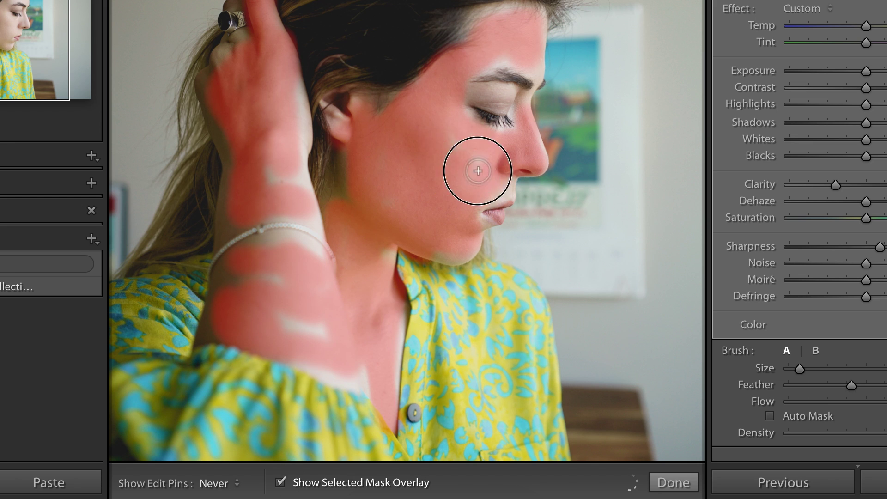
key(h)
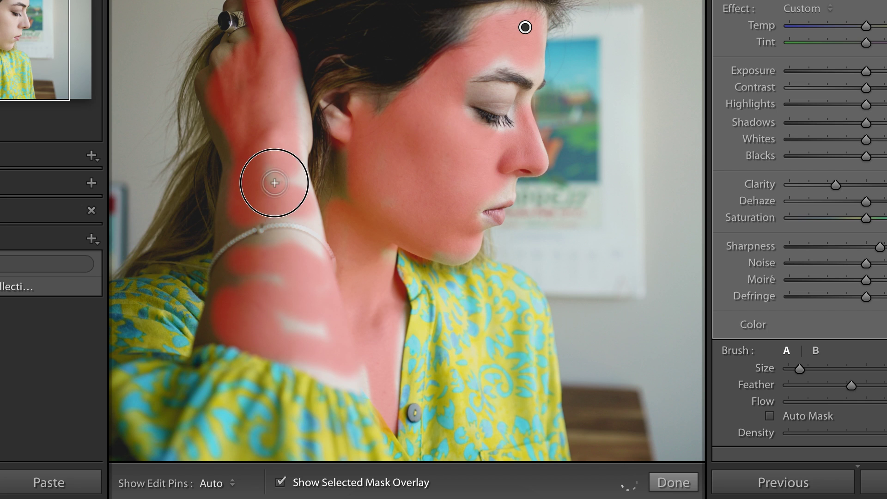
Erase the mask from the wrist, paint the eyelid with a smaller brush, and hide the overlay.
mouse_move(274, 182)
mouse_down()
mouse_move(279, 158)
mouse_move(263, 138)
mouse_up()
key(h)
key(h)
key(bracketleft)
key(h)
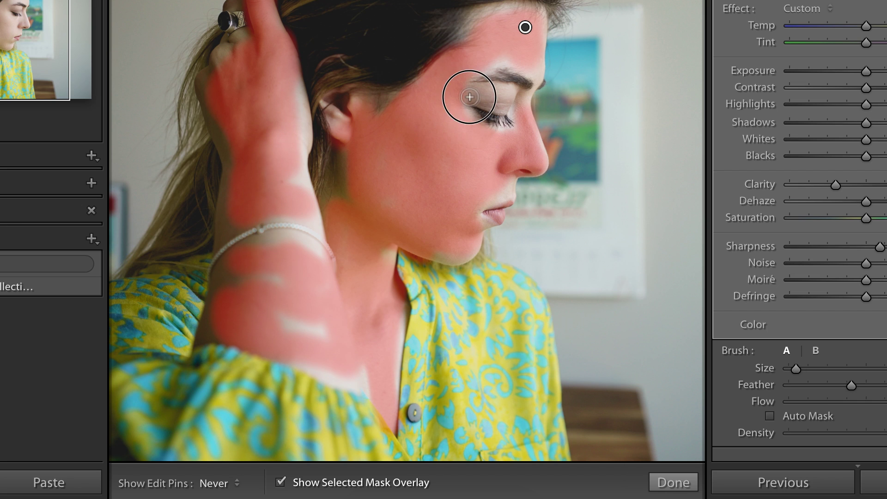
drag(470, 97, 516, 107)
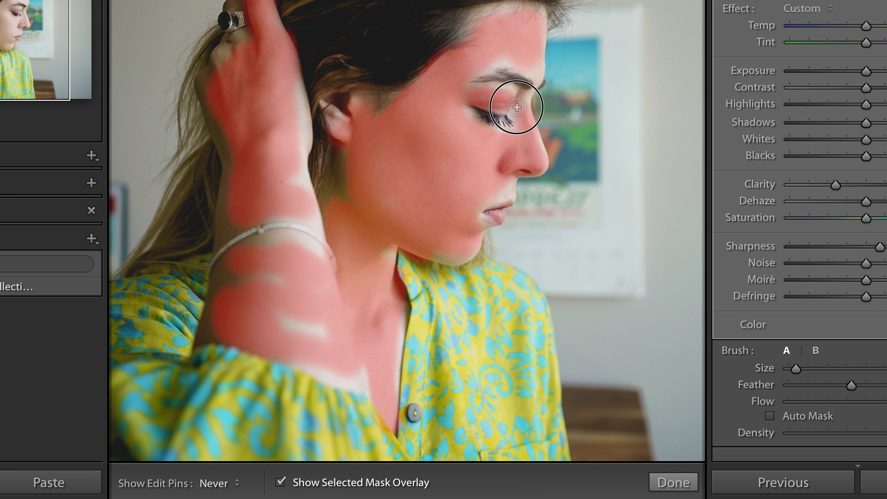
key(h)
click(280, 482)
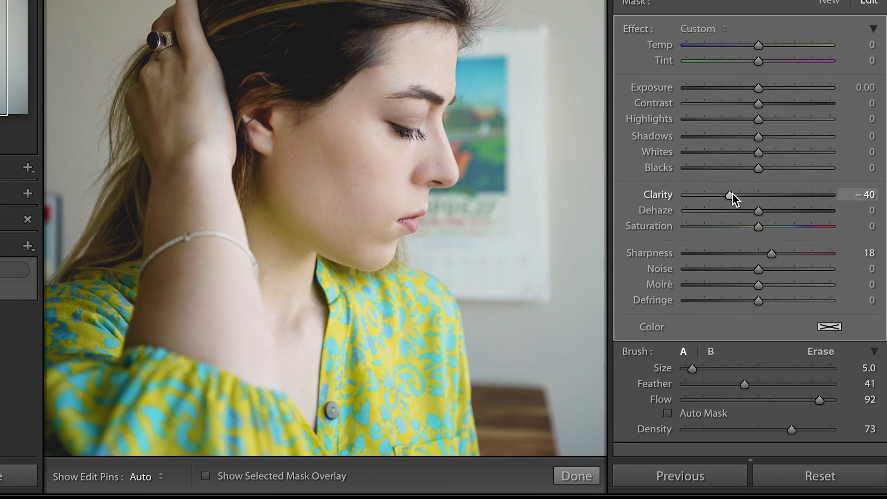
Drag the softening brush's Clarity down to −100, then settle it back at −31.
drag(725, 196, 572, 219)
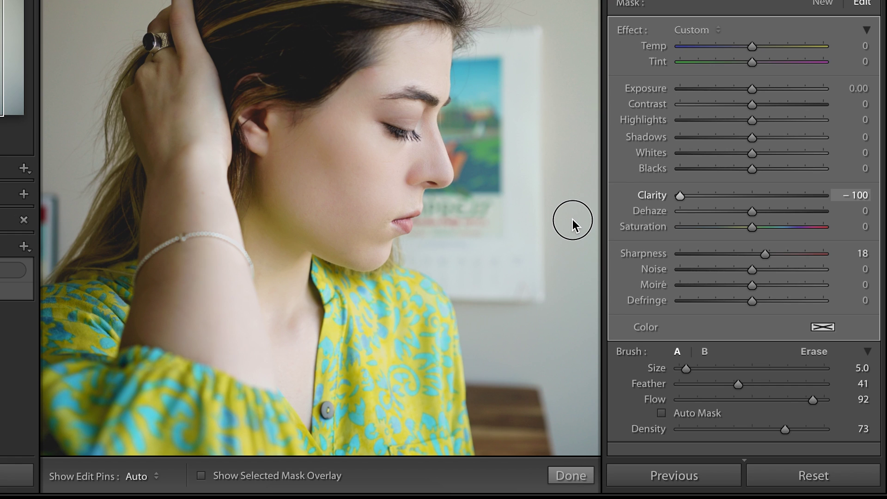
drag(689, 195, 730, 195)
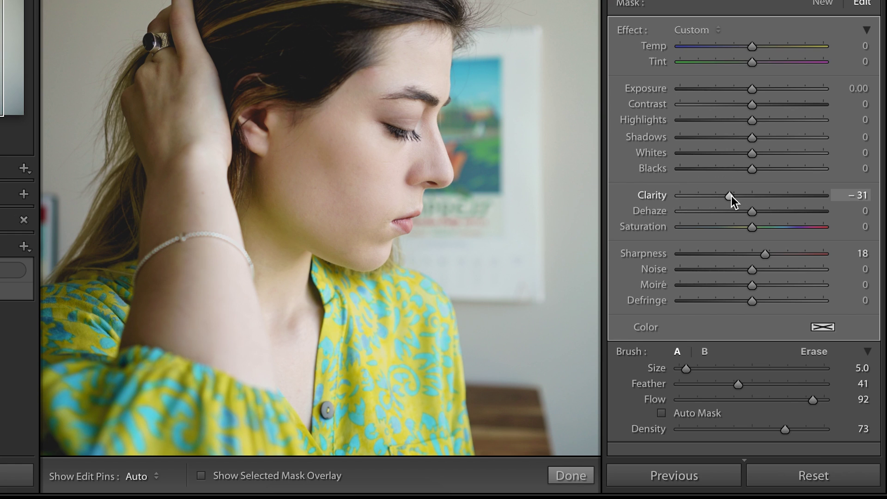
drag(730, 196, 731, 196)
Close the brush edits and fit the whole retouched portrait in the view.
click(573, 475)
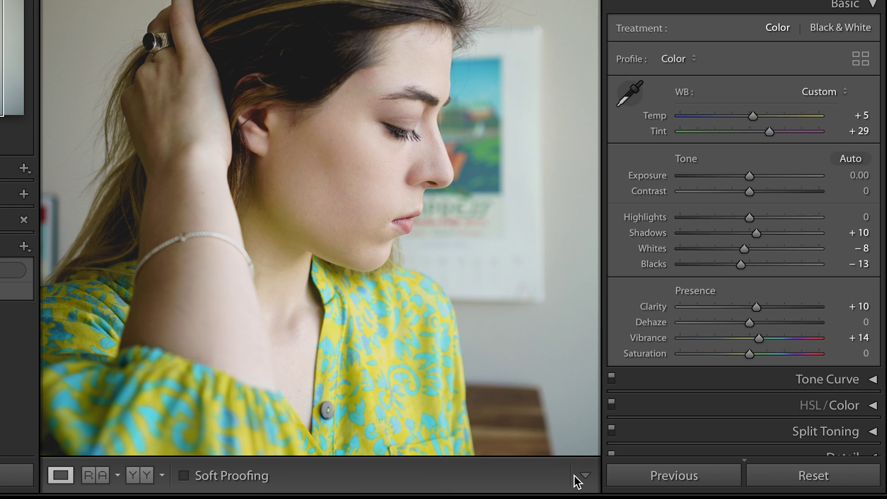
click(446, 364)
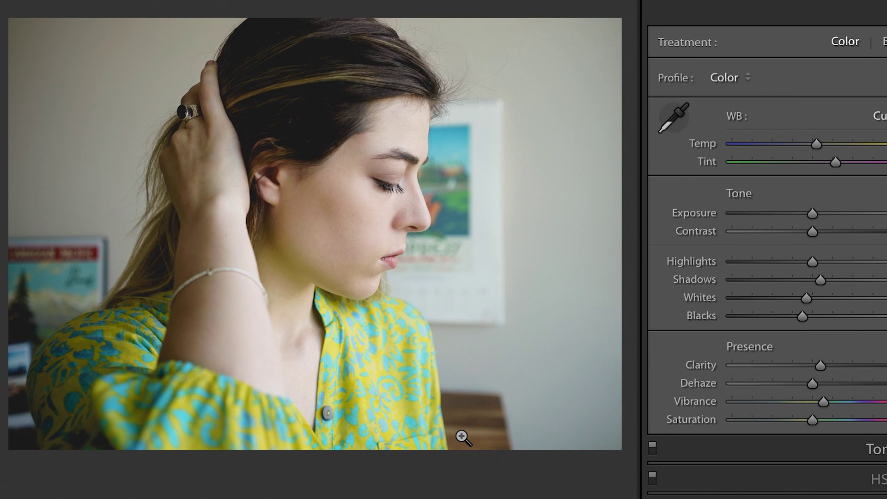